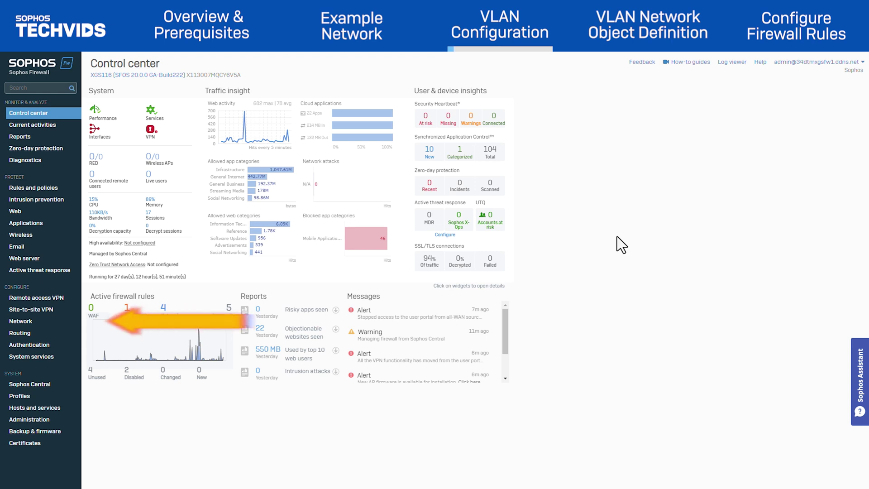
# - Start a new VLAN interface named VLAN 100 on parent Port6 - VLAN LAB
pyautogui.click(24, 323)
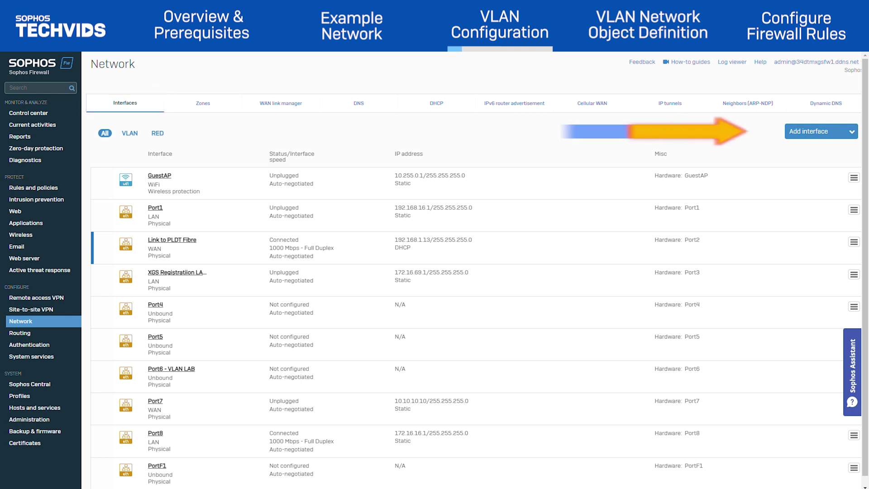
pyautogui.click(832, 144)
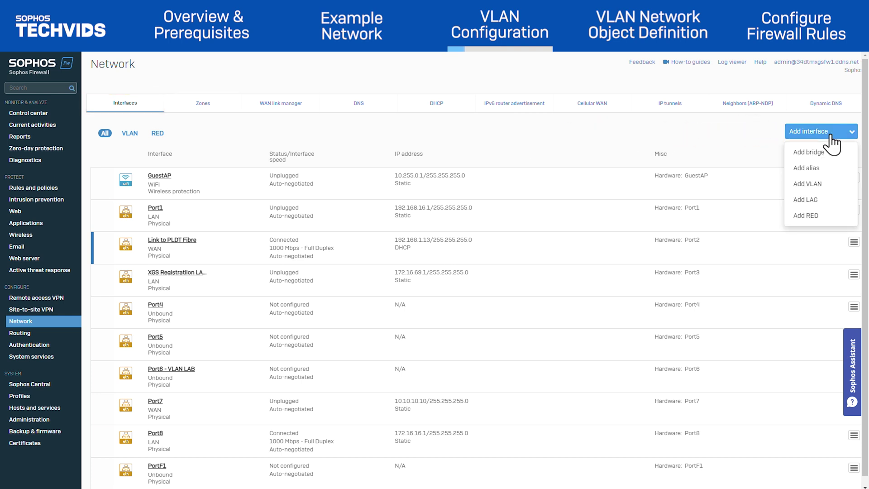
pyautogui.click(840, 184)
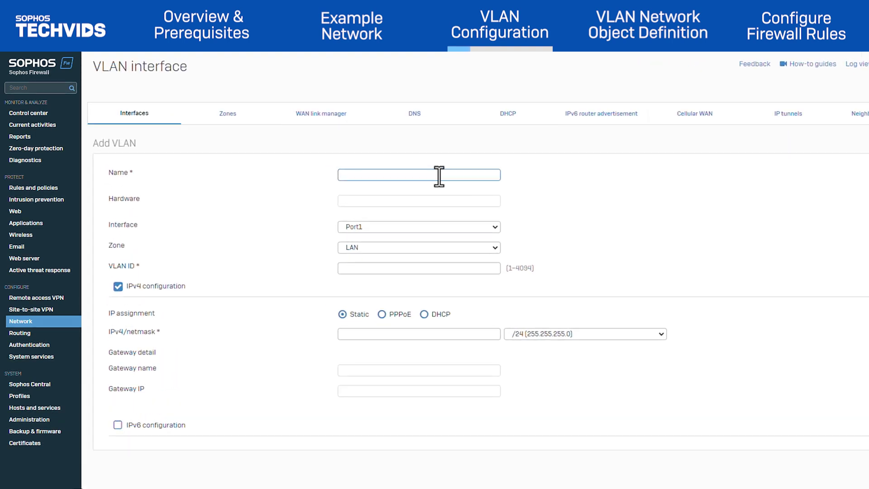
pyautogui.write('VLAN 100')
pyautogui.click(428, 226)
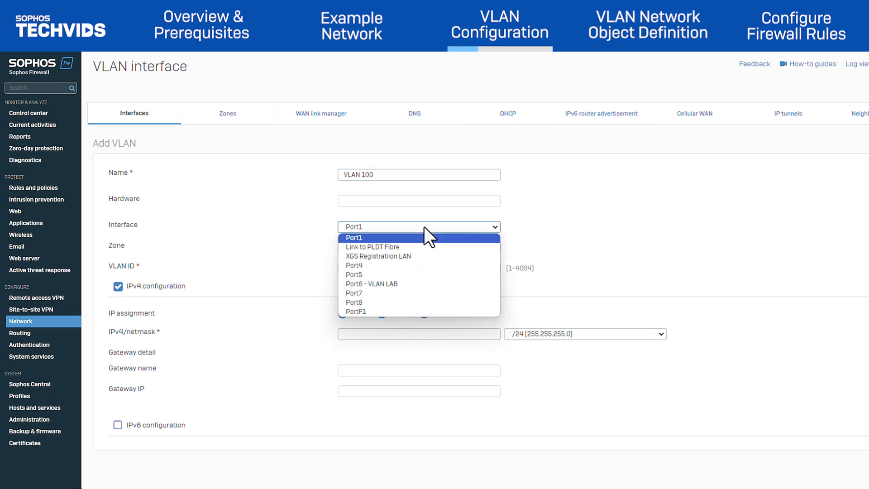
pyautogui.click(388, 283)
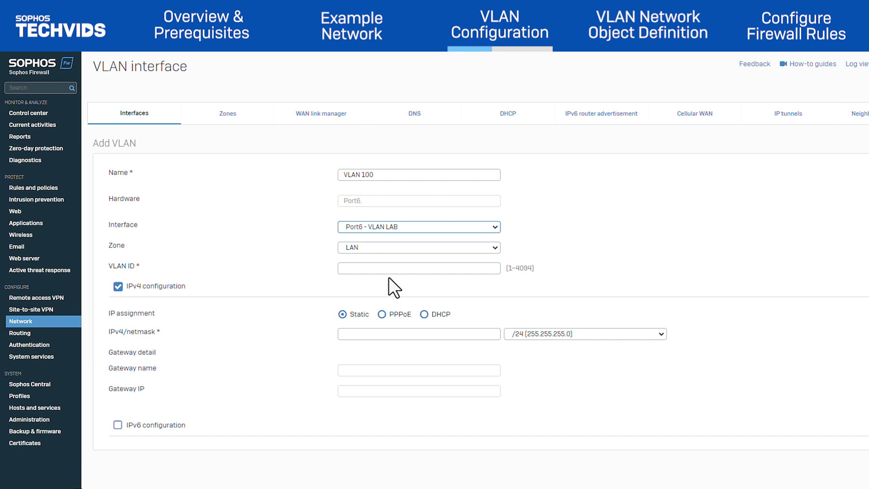
# - Give VLAN 100 the LAN zone, VLAN ID 100 and address 172.16.100.1/24, then save it
pyautogui.click(395, 248)
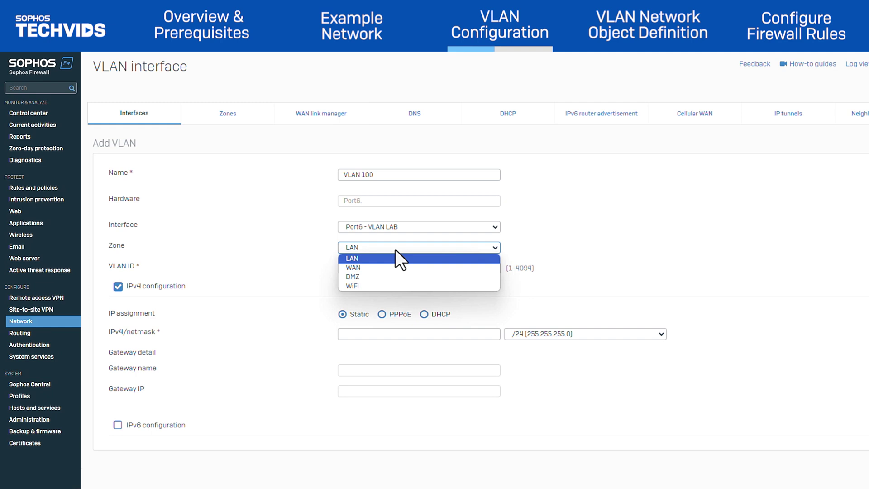
pyautogui.click(384, 258)
pyautogui.click(378, 268)
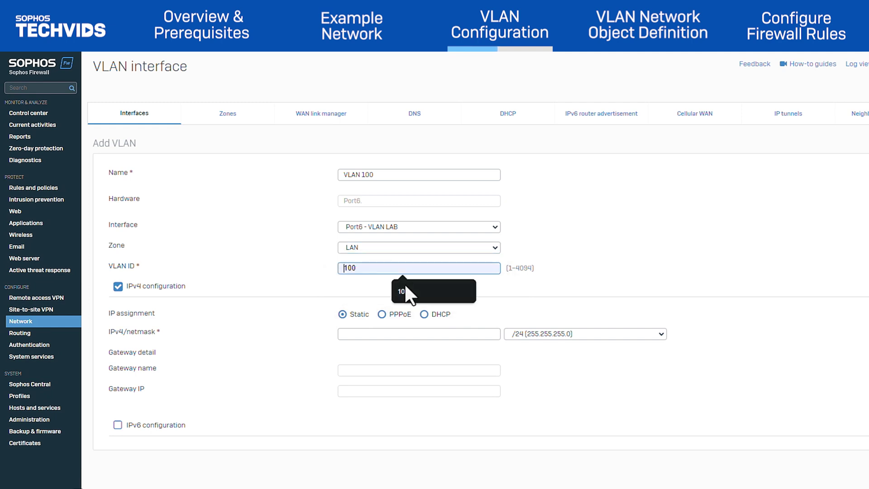
pyautogui.click(417, 294)
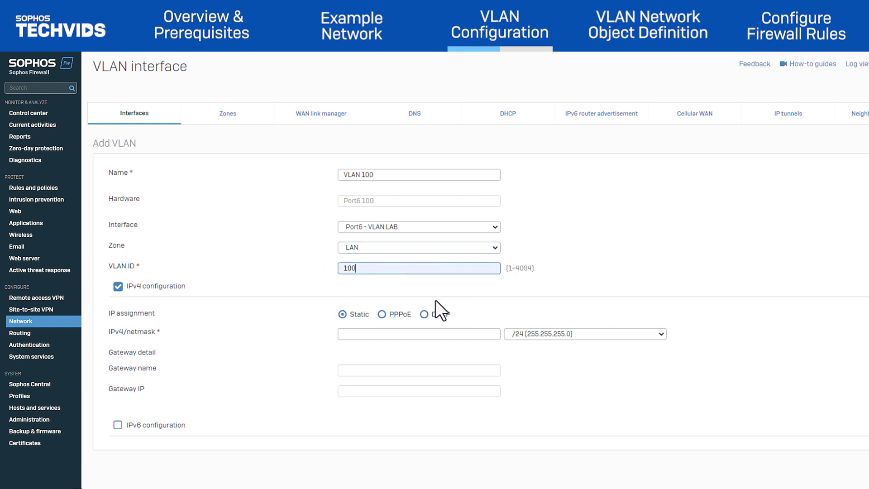
pyautogui.click(407, 335)
pyautogui.click(411, 359)
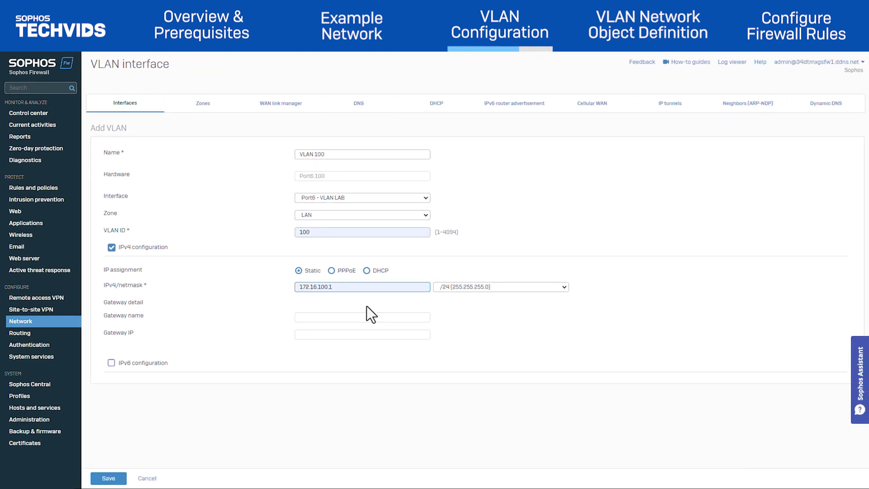
pyautogui.click(109, 478)
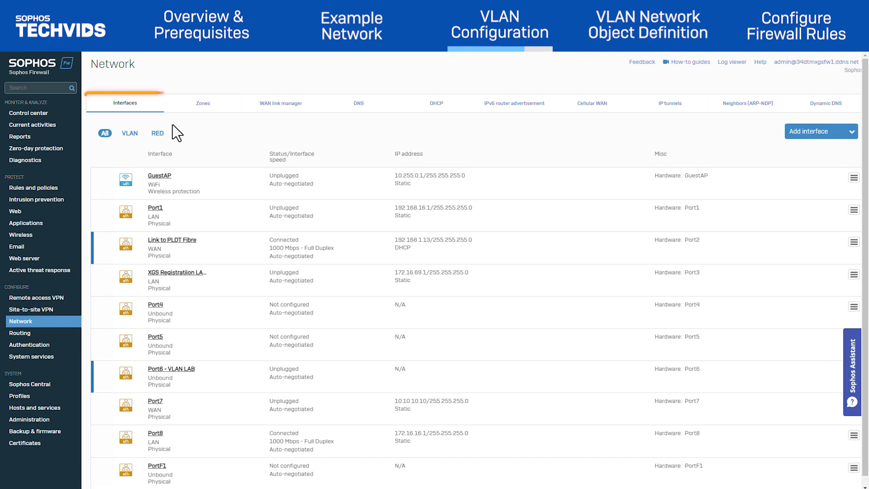
# - Check the VLAN filter, then start a second VLAN named VLAN 200 on Port6 - VLAN LAB
pyautogui.click(138, 135)
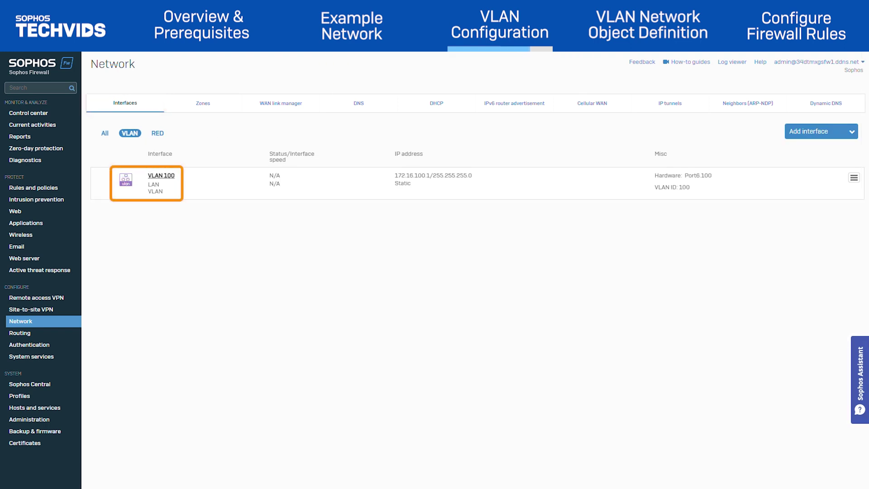
pyautogui.click(105, 133)
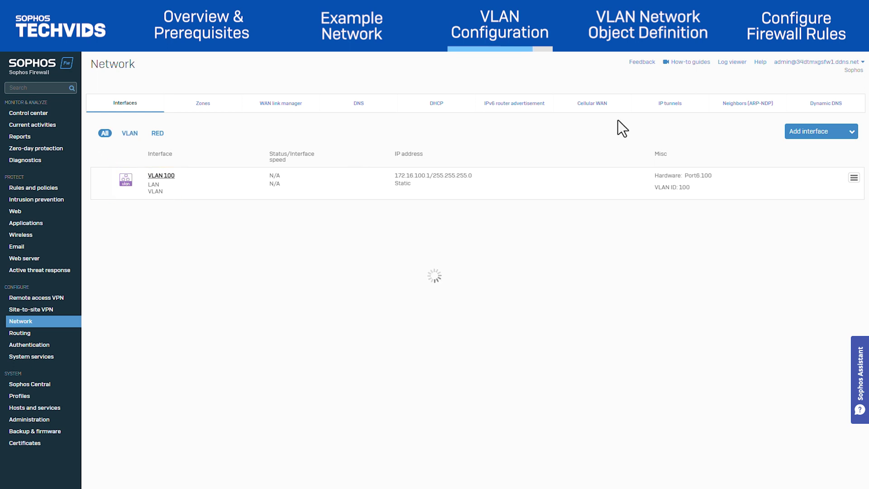
pyautogui.click(809, 132)
pyautogui.click(796, 200)
pyautogui.click(361, 154)
pyautogui.write('VLAN 200')
pyautogui.click(358, 198)
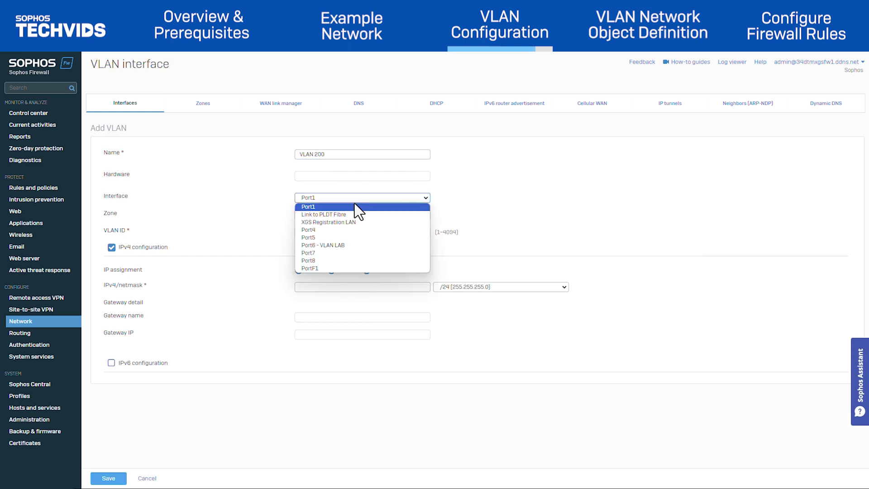
pyautogui.click(322, 244)
# - Give VLAN 200 the LAN zone, ID 200 and address 172.16.200.1, save, and list VLANs
pyautogui.click(347, 215)
pyautogui.click(344, 222)
pyautogui.click(335, 232)
pyautogui.write('200')
pyautogui.click(333, 287)
pyautogui.write('172.16.200.1')
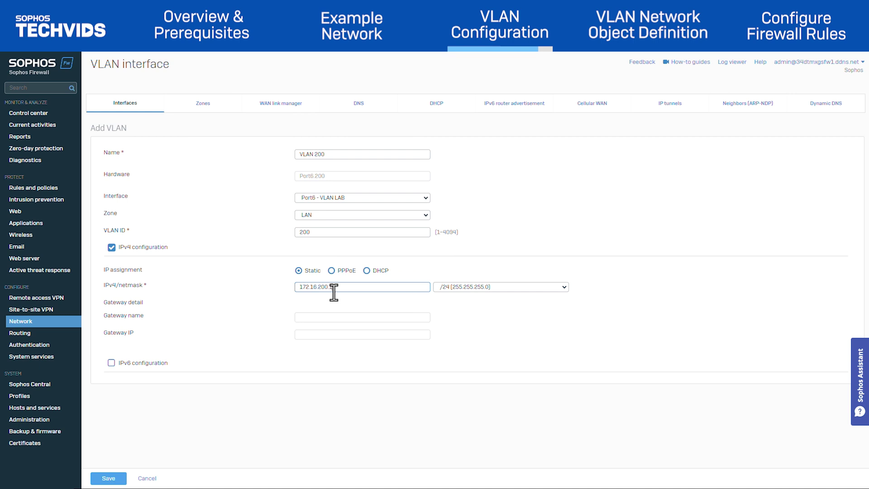
pyautogui.click(122, 476)
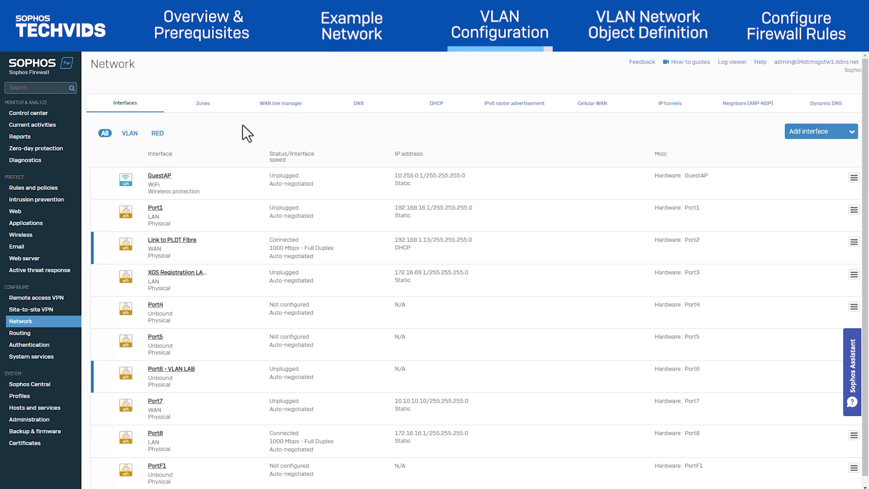
pyautogui.click(129, 133)
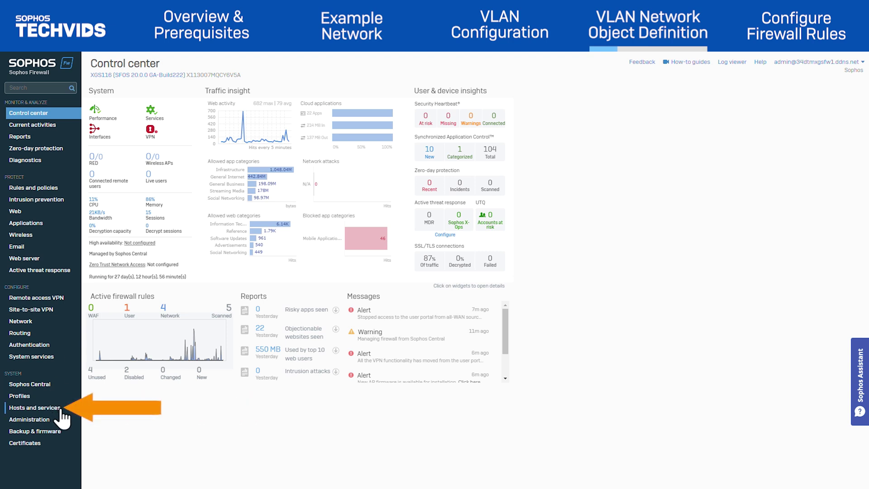
# - Go to Hosts and services to view the IP host list
pyautogui.click(41, 407)
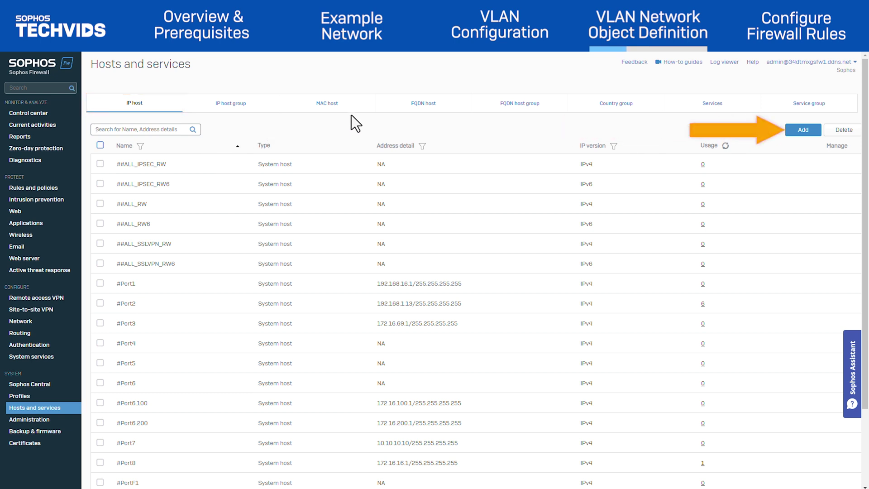
# - Add a Network-type IP host 'VLAN 100 Network' for 172.16.100.0/24
pyautogui.click(800, 131)
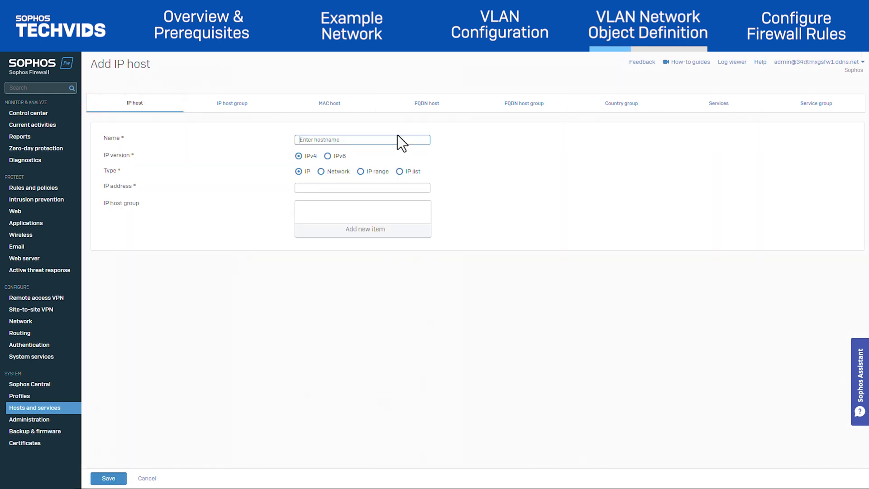
pyautogui.write('VLAN 100 Network')
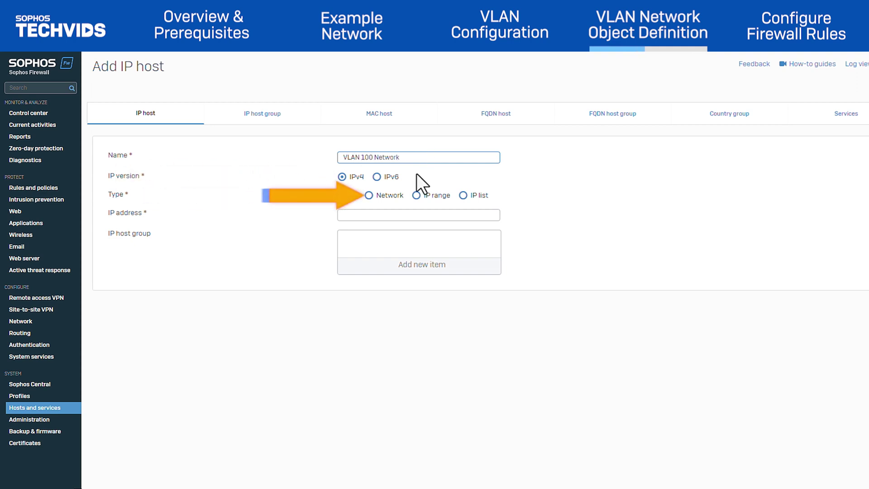
pyautogui.click(391, 194)
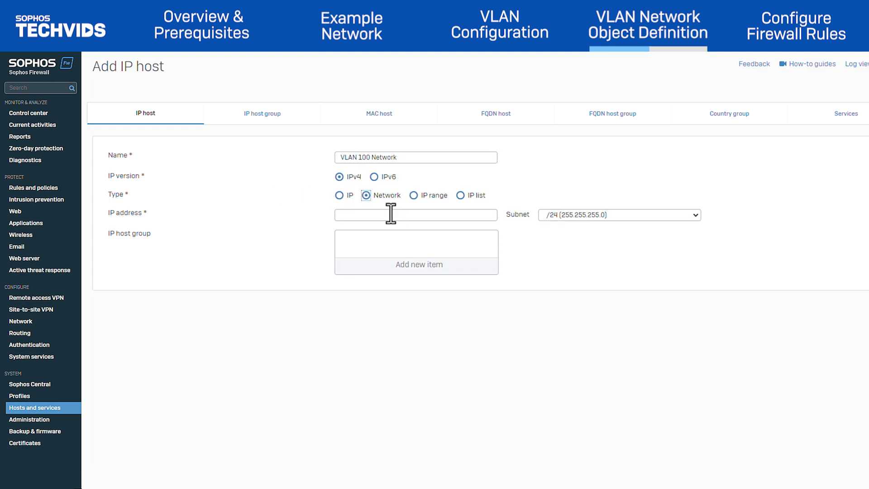
pyautogui.click(390, 215)
pyautogui.write('172.16.100')
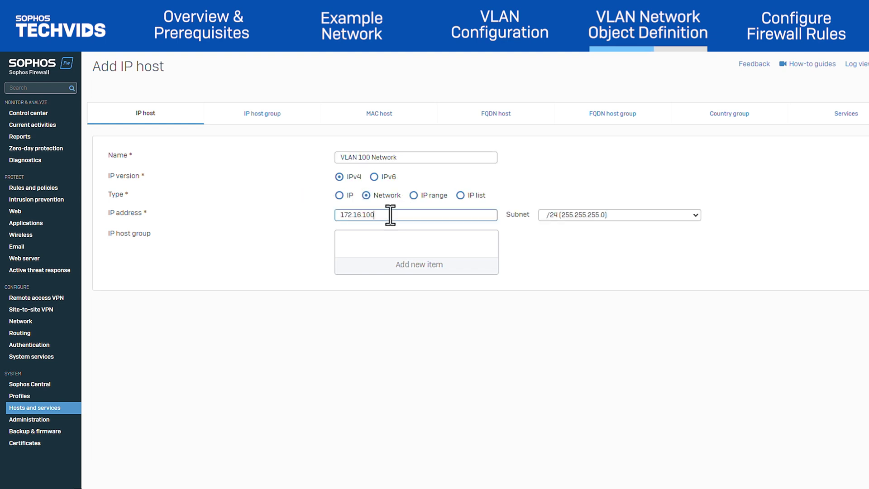
pyautogui.write('.0')
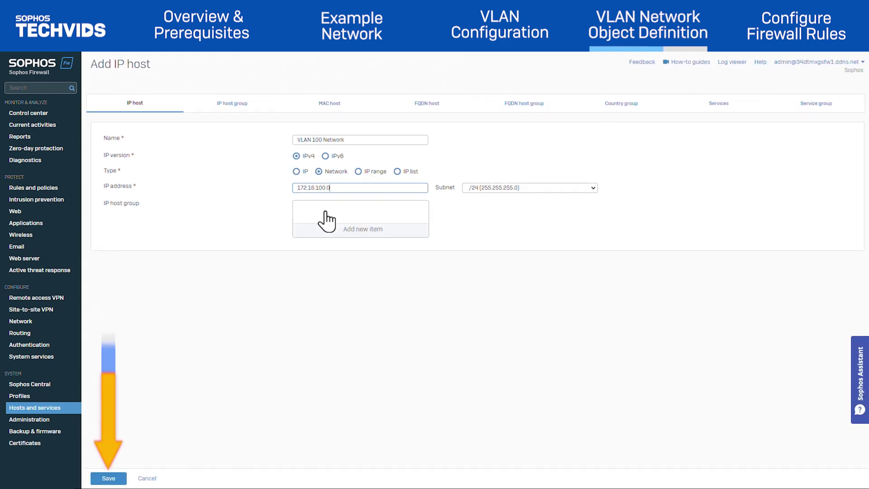
pyautogui.click(108, 478)
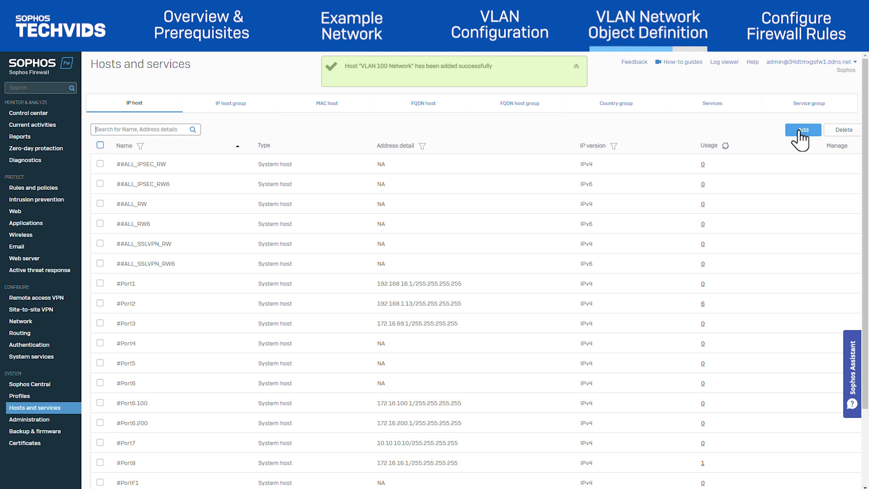
# - Add a Network-type IP host 'VLAN 200 Network' for 172.16.200.0/24
pyautogui.click(800, 131)
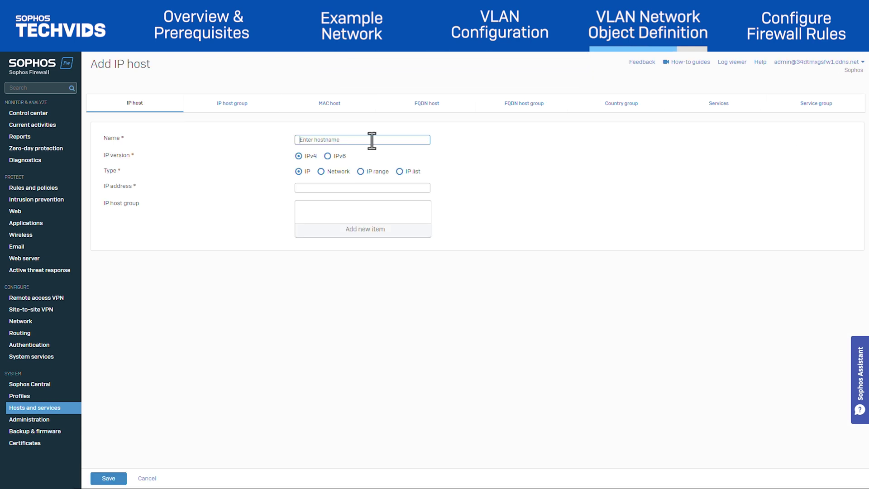
pyautogui.write('VLAN 200 Network')
pyautogui.click(337, 173)
pyautogui.click(387, 187)
pyautogui.write('172.16.200.0')
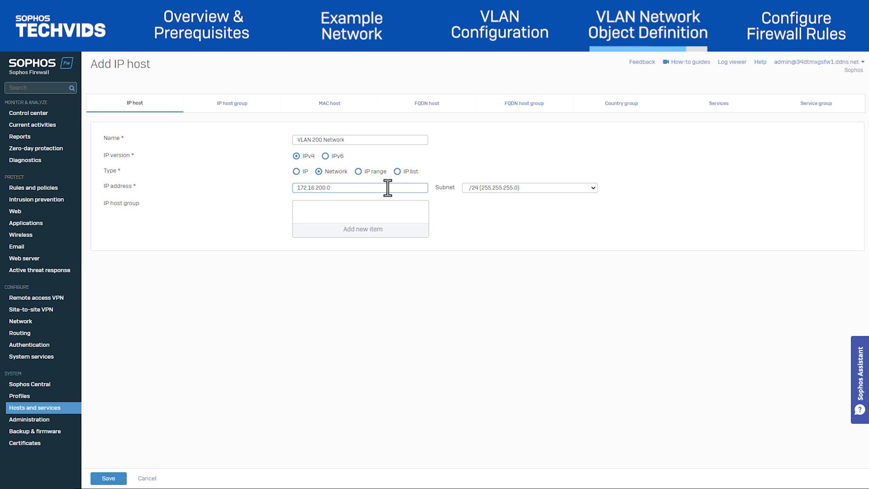
pyautogui.click(109, 478)
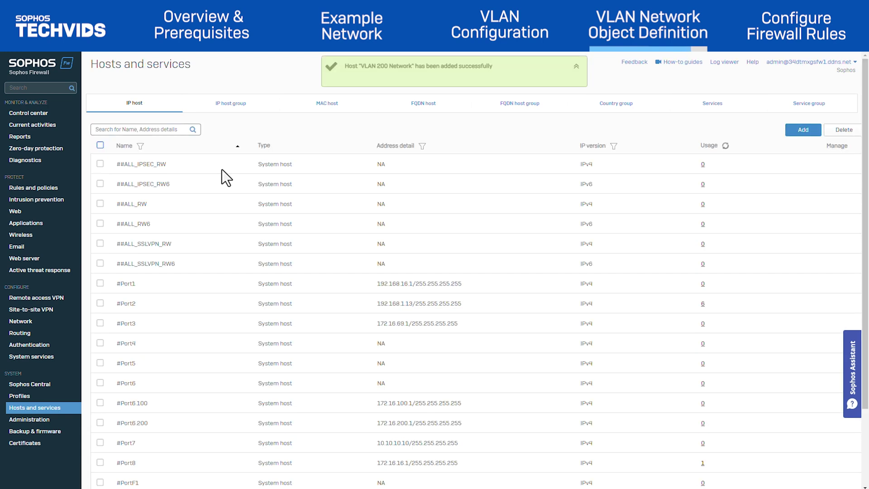
# - Filter the IP host list by 'vlan' to check both entries, then go to Rules and policies
pyautogui.click(160, 130)
pyautogui.write('v')
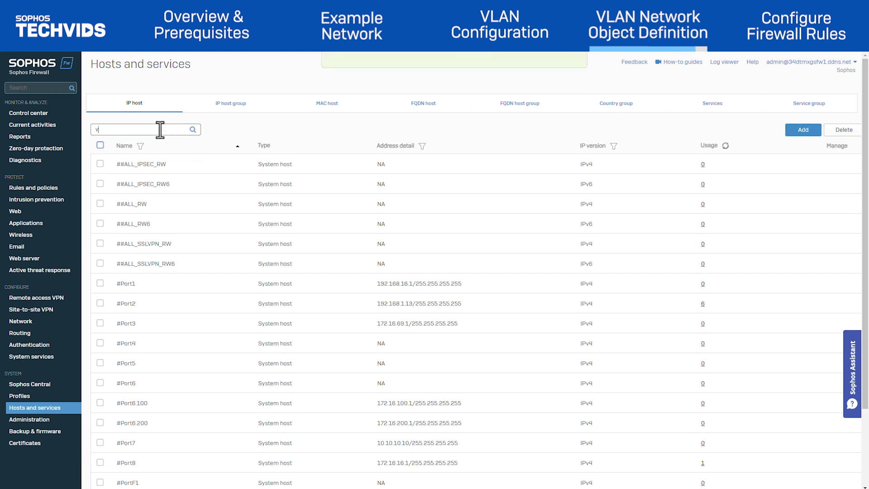
pyautogui.write('lan')
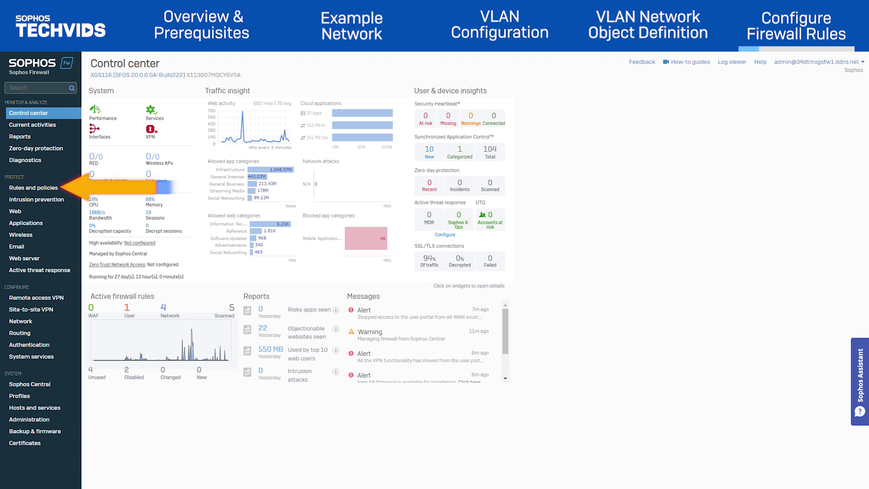
pyautogui.click(41, 188)
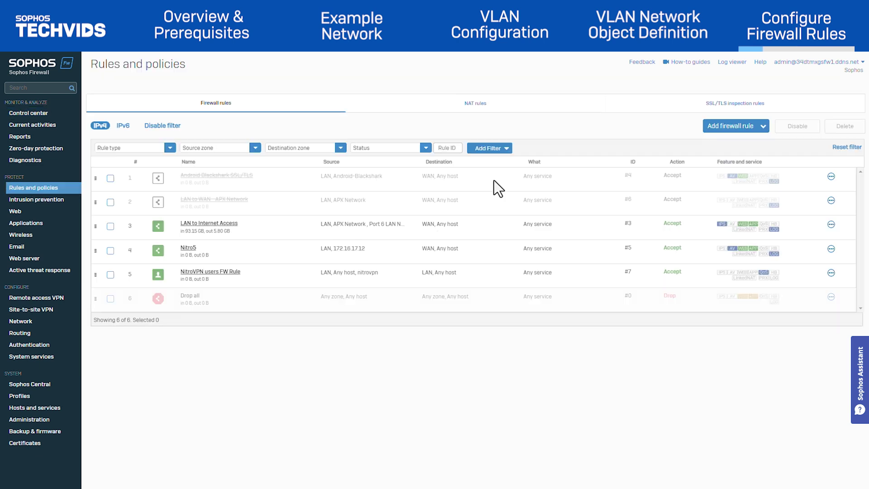
# - Create a new firewall rule named 'Allow Inter-vlan Traffic for VLAN 100 and 200'
pyautogui.click(737, 131)
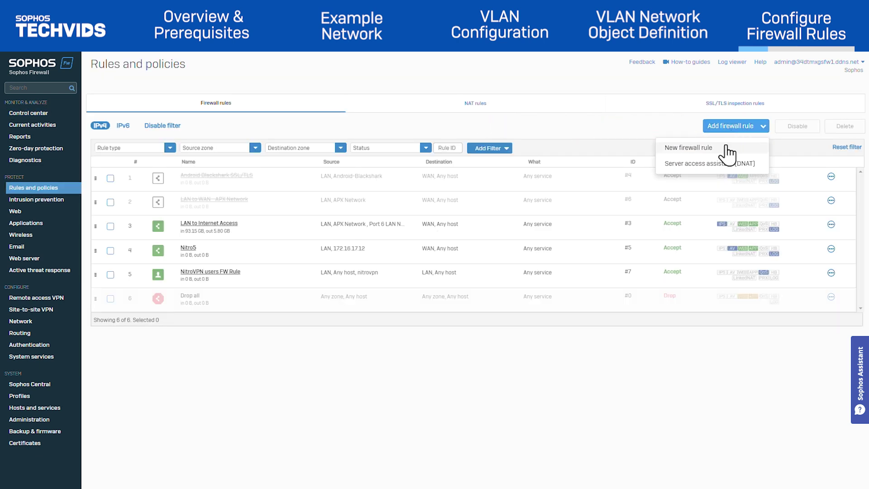
pyautogui.click(724, 149)
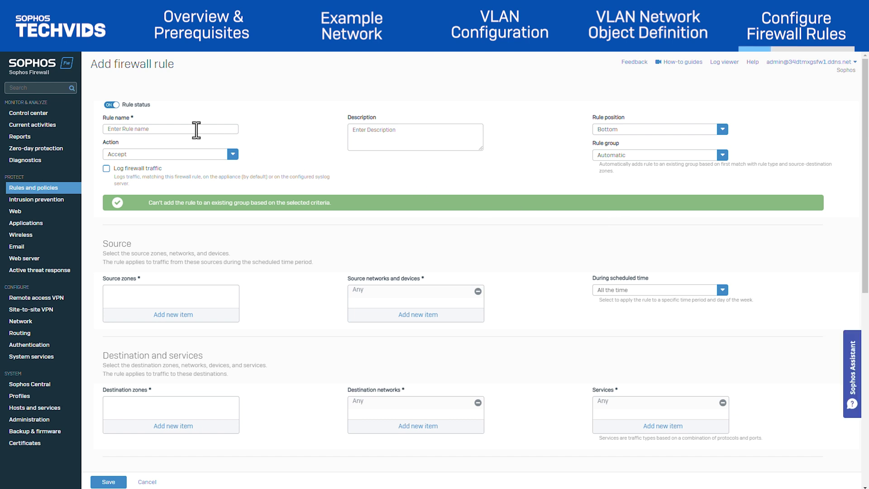
pyautogui.click(196, 129)
pyautogui.write('Allow Inter-vlan Traffic for VLAN 100 and 200')
# - Set the rule's source zone to LAN and source networks to VLAN 100 and VLAN 200 Network
pyautogui.click(196, 316)
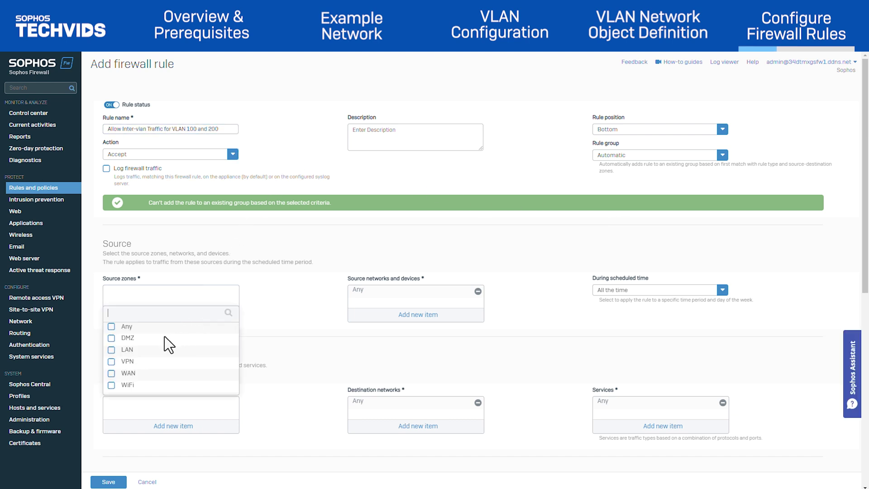
pyautogui.moveTo(144, 351)
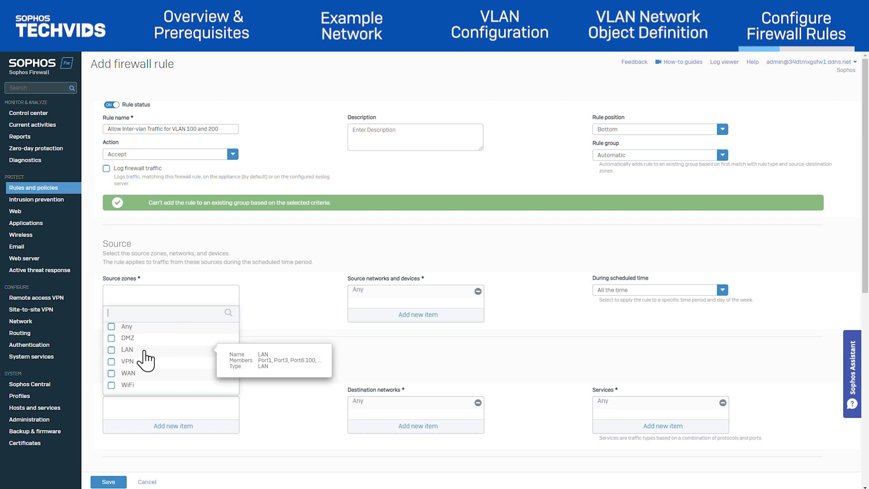
pyautogui.click(145, 351)
pyautogui.click(216, 405)
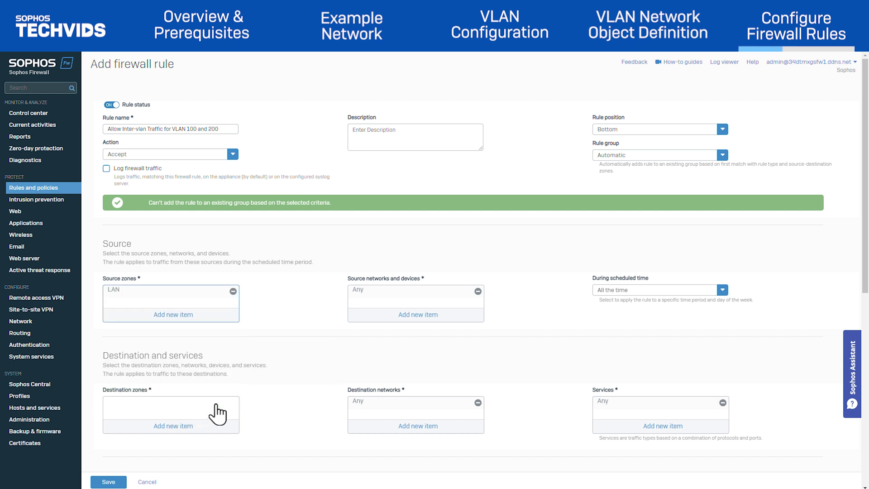
pyautogui.click(478, 291)
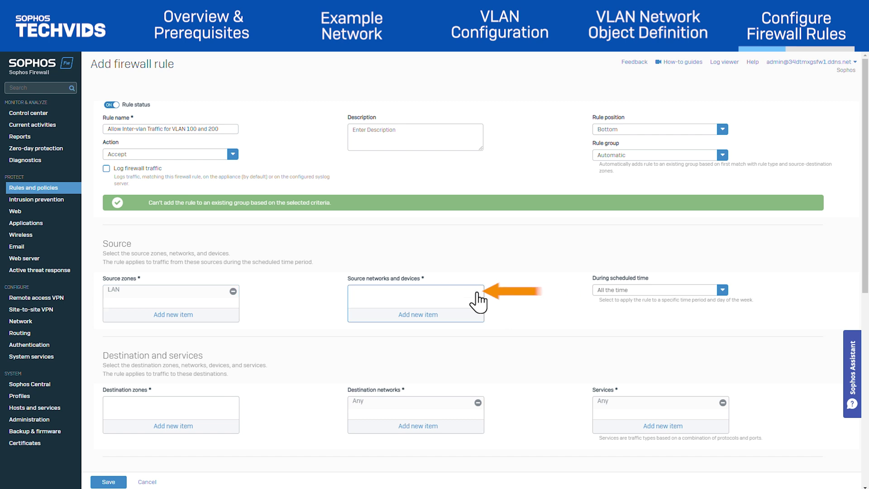
pyautogui.click(398, 318)
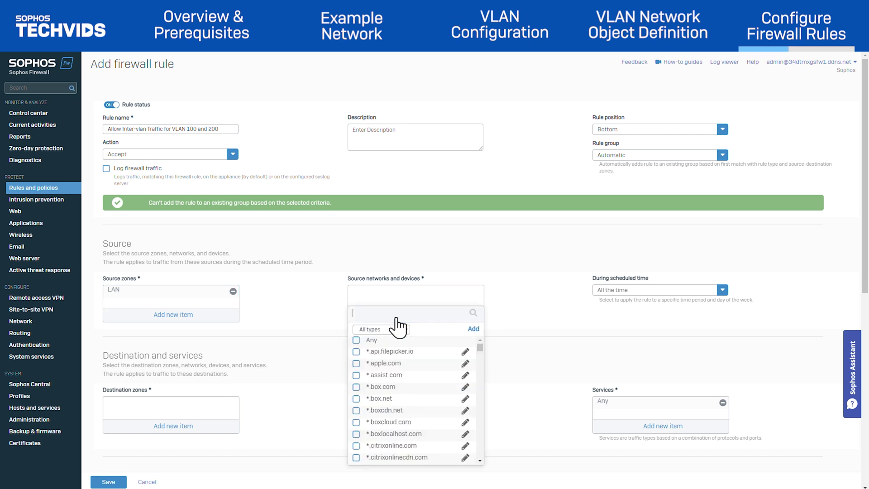
pyautogui.write('VLAN')
pyautogui.click(357, 348)
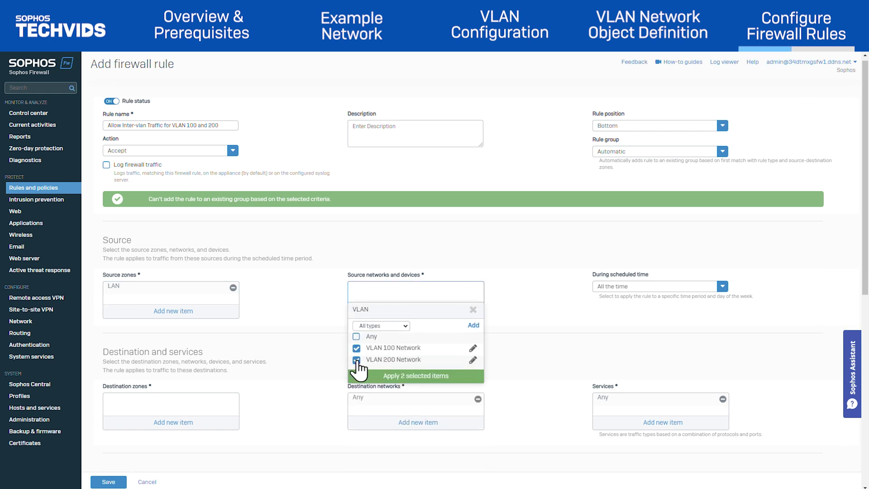
pyautogui.click(436, 377)
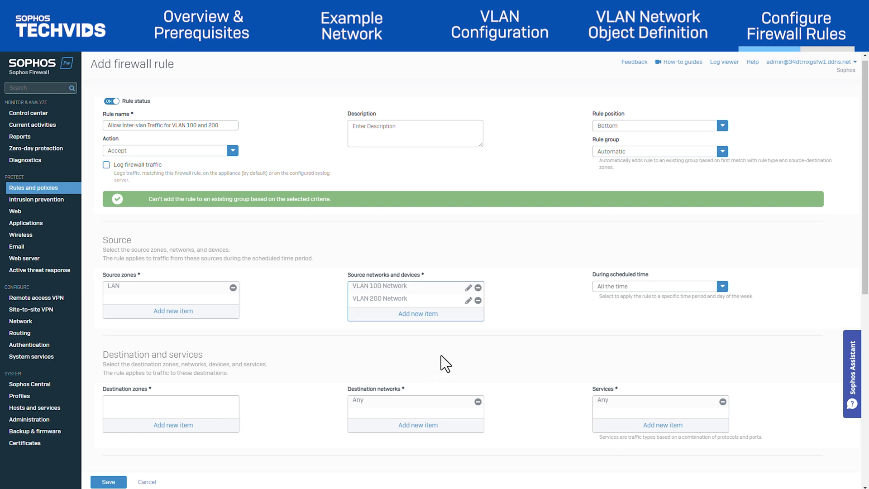
# - Set the destination zone to LAN and destination networks to VLAN 100 and VLAN 200 Network
pyautogui.click(183, 425)
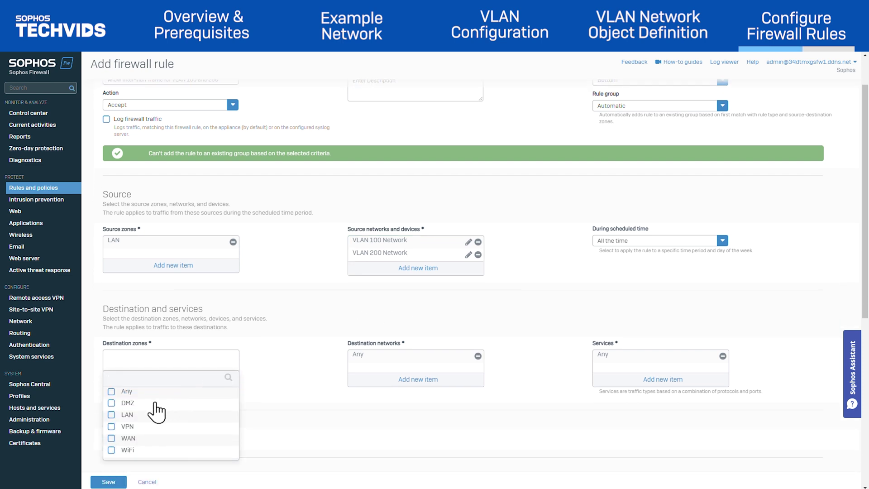
pyautogui.click(113, 415)
pyautogui.click(202, 467)
pyautogui.click(478, 356)
pyautogui.click(437, 380)
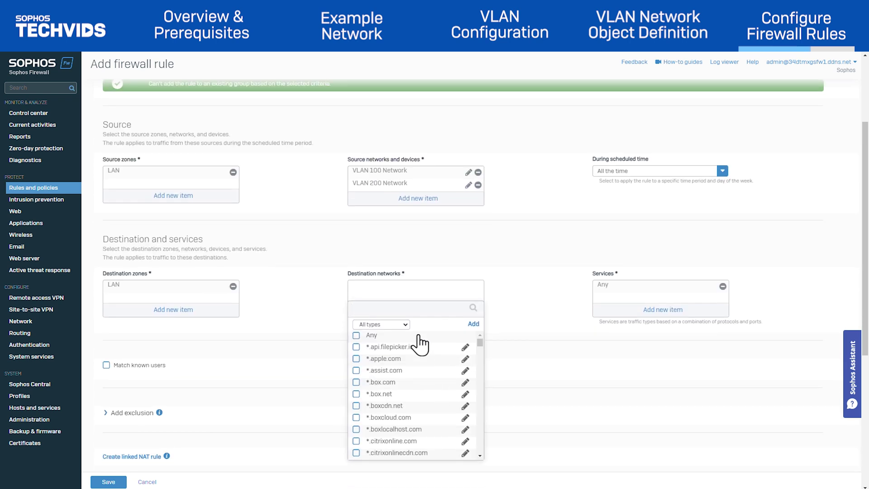
pyautogui.write('vlan')
pyautogui.click(356, 347)
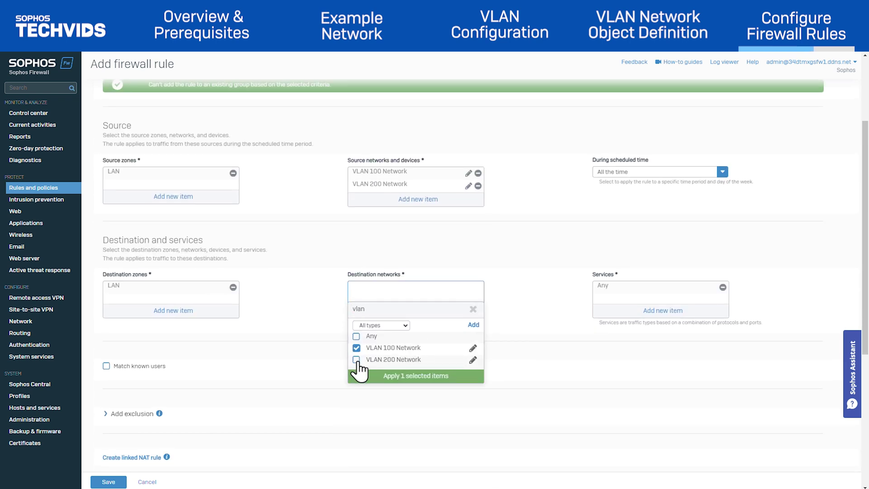
pyautogui.click(357, 360)
pyautogui.click(390, 375)
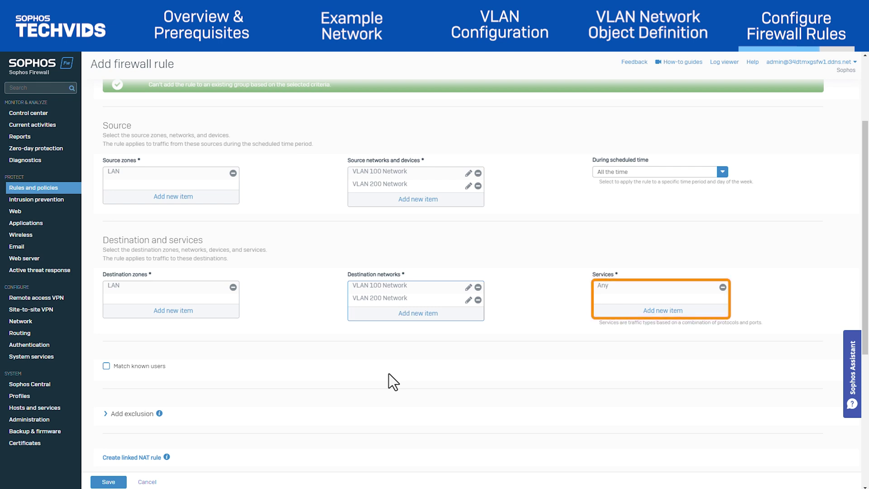
# - Enable Log firewall traffic and save the rule
pyautogui.scroll(3, 389, 373)
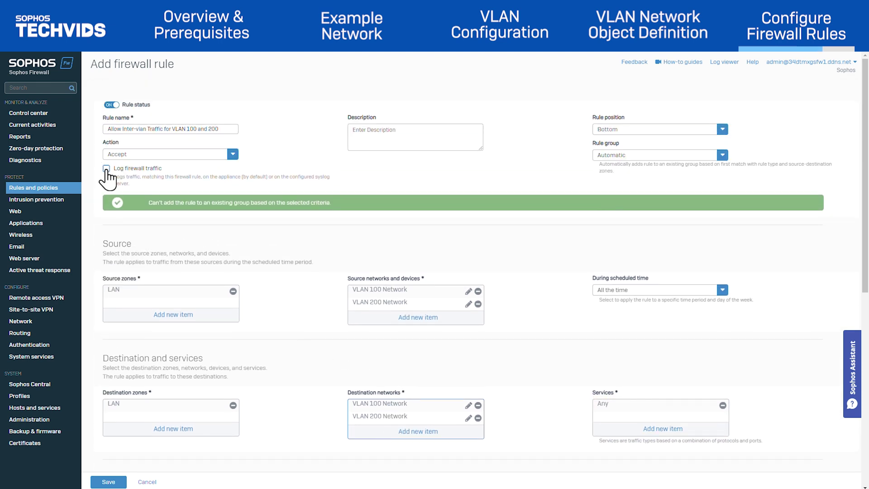
pyautogui.click(106, 169)
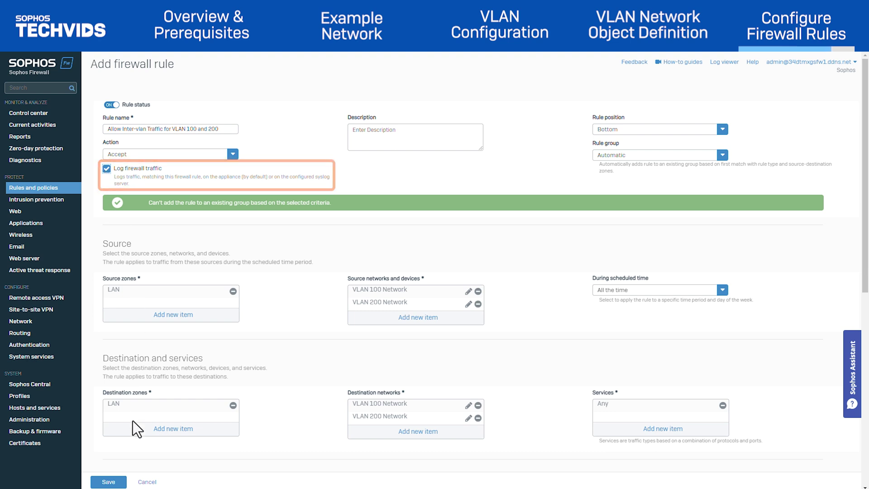
pyautogui.click(111, 483)
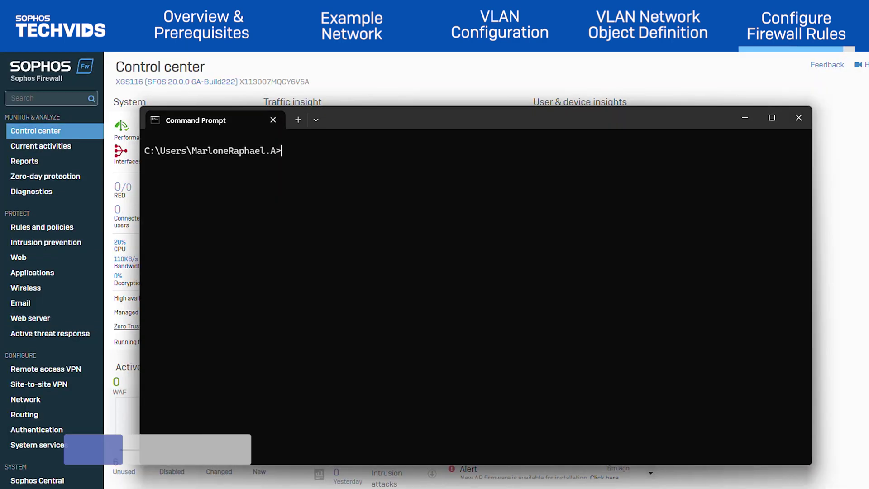
# - Run 'ping 172.16.200.11 -t' to continuously ping the VLAN 200 host
pyautogui.write('ping ')
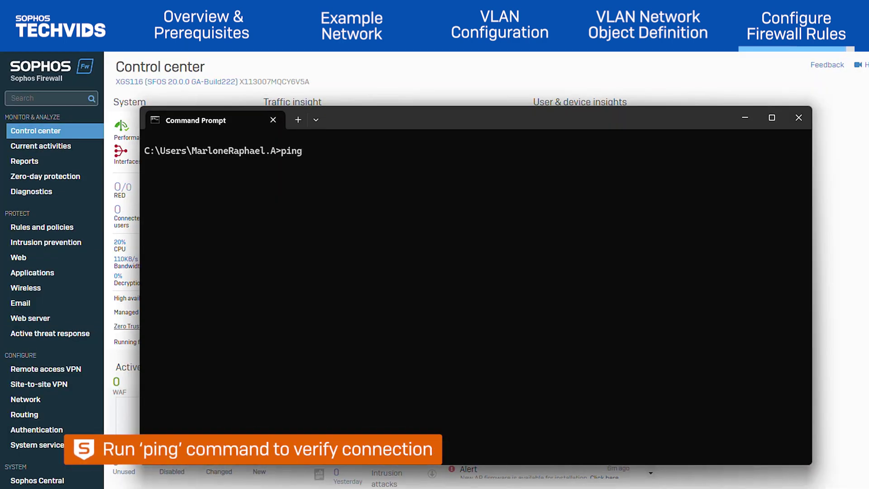
pyautogui.write('172.16.200')
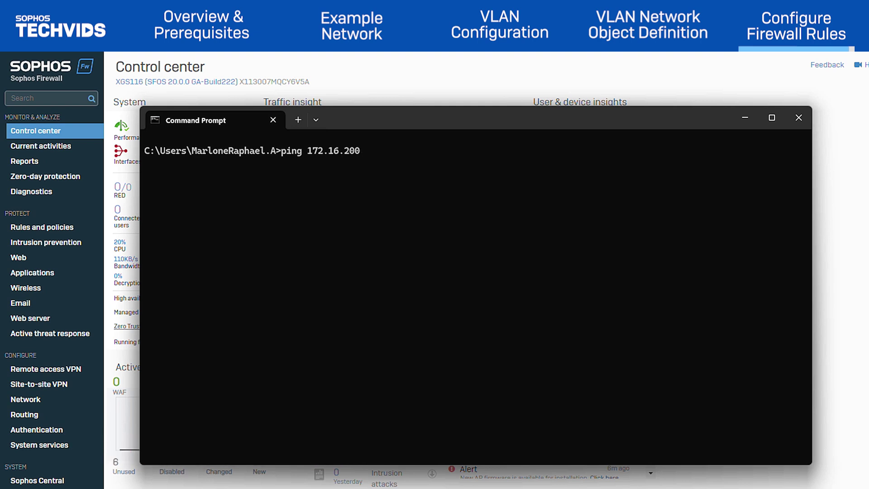
pyautogui.write('.11 -t')
pyautogui.press('Return')
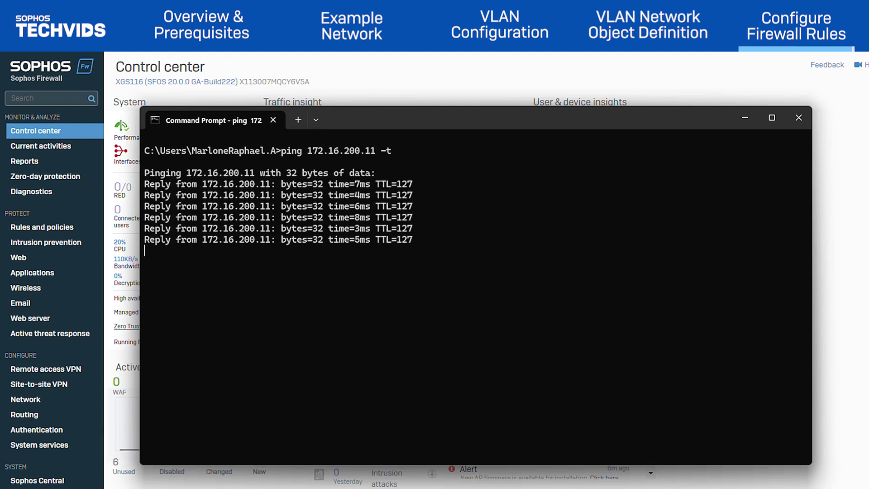